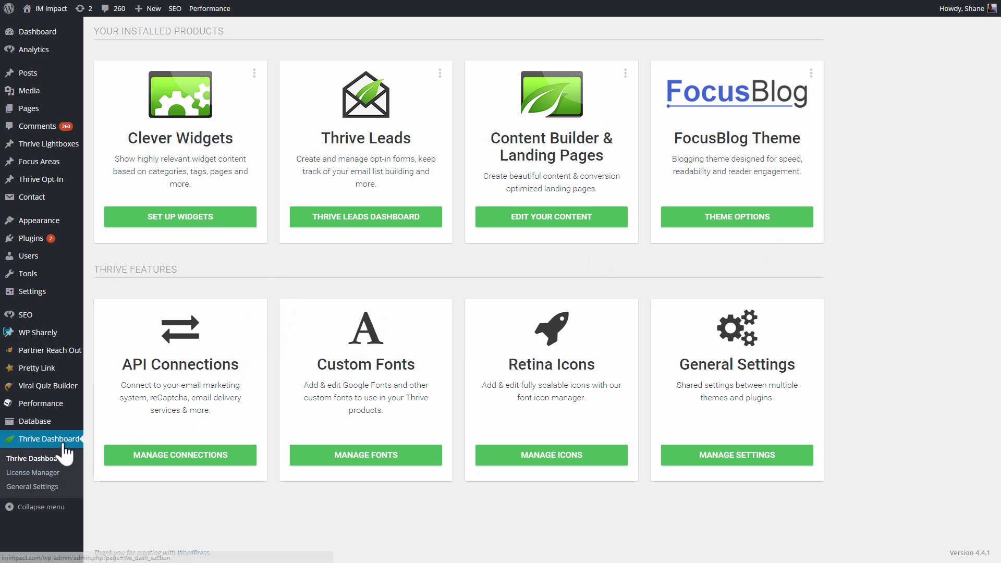
# - Add a new API connection and choose Mailgun from the Email Delivery Services apps
pyautogui.click(189, 461)
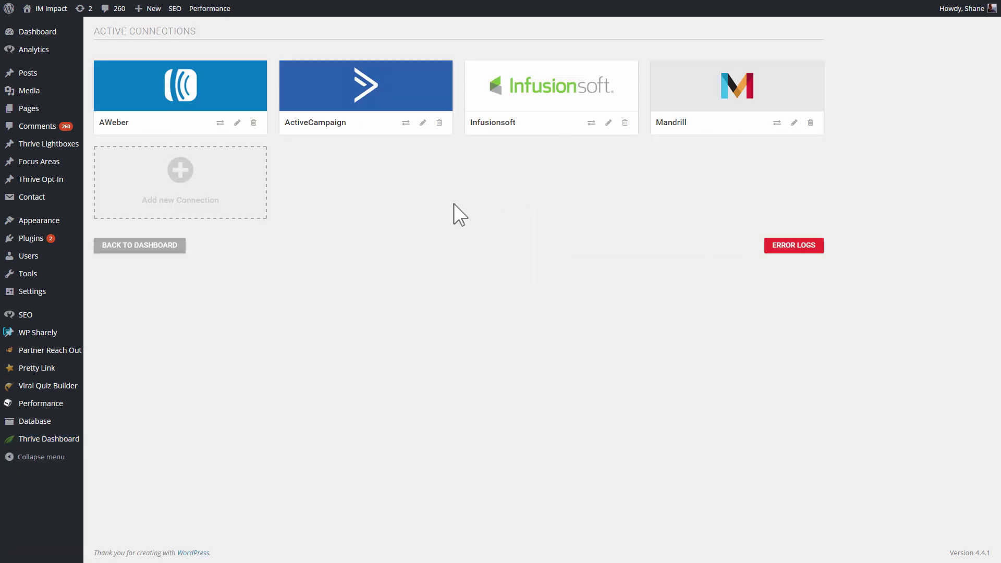
pyautogui.click(186, 184)
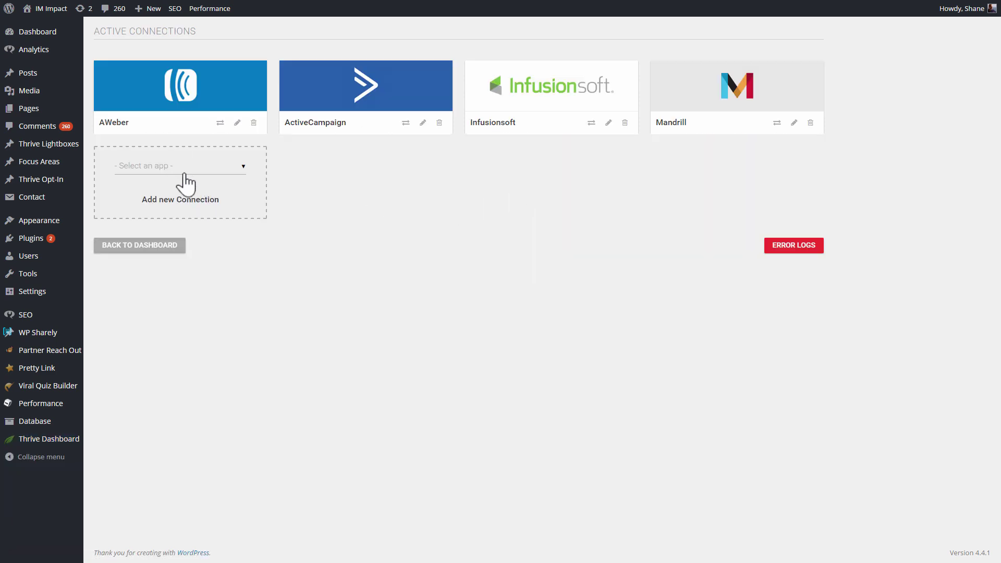
pyautogui.click(232, 175)
pyautogui.scroll(-3, 174, 227)
pyautogui.scroll(-2, 161, 193)
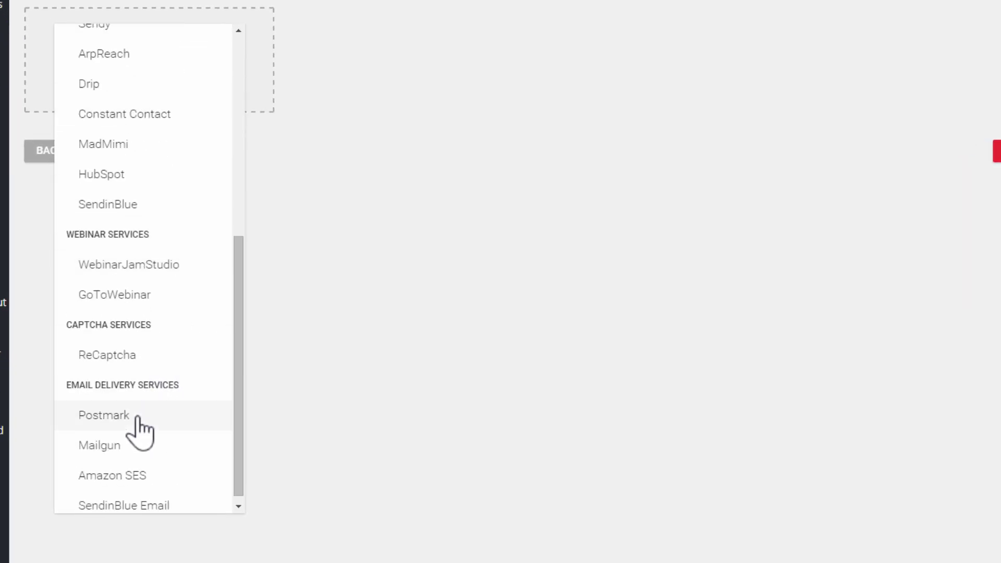
pyautogui.click(117, 451)
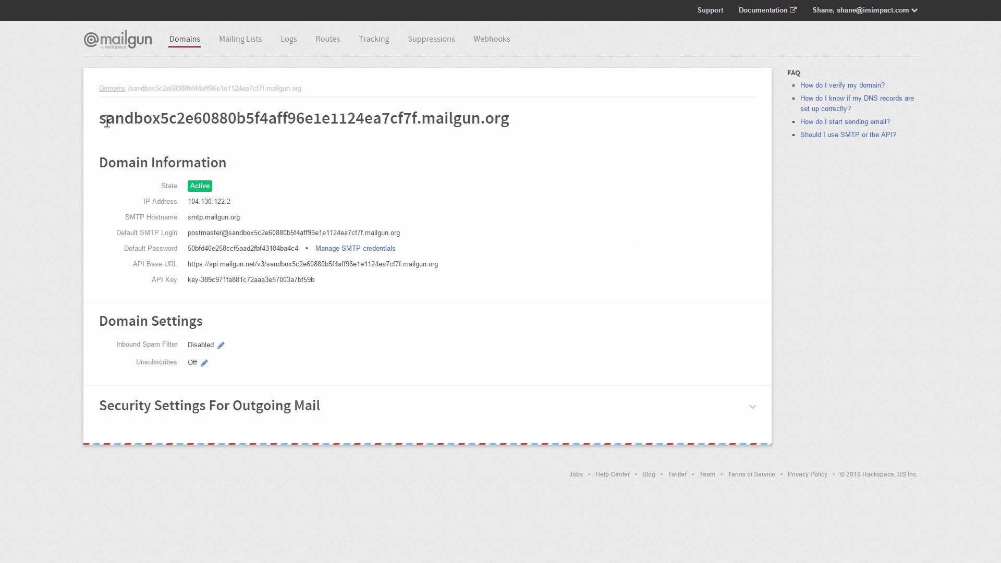
# - Select the sandbox mailgun.org domain name on the Mailgun domain page
pyautogui.moveTo(104, 119); pyautogui.dragTo(504, 108)
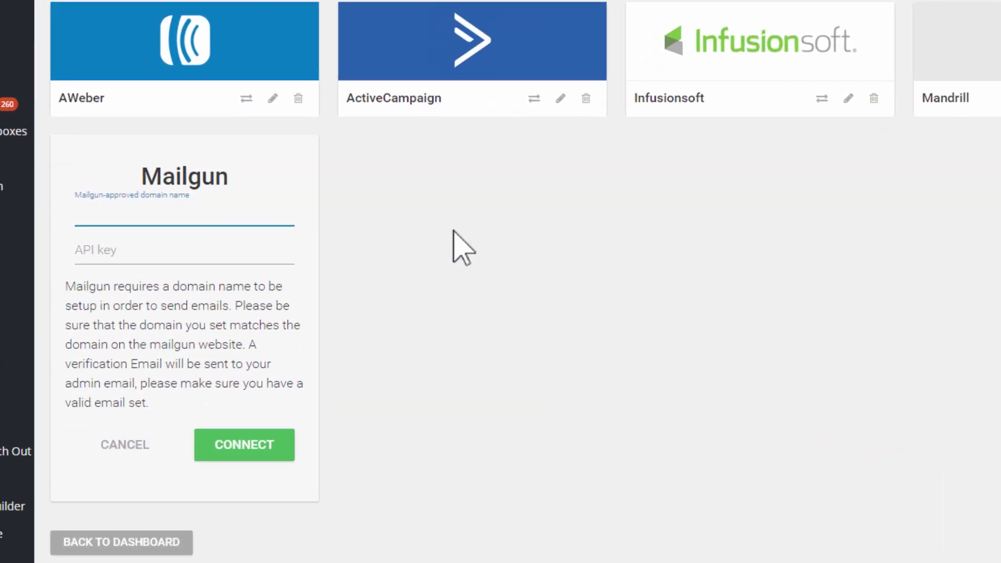
# - Paste the sandbox domain and the Mailgun API key into the form, then connect
pyautogui.hotkey('ctrl', 'v')
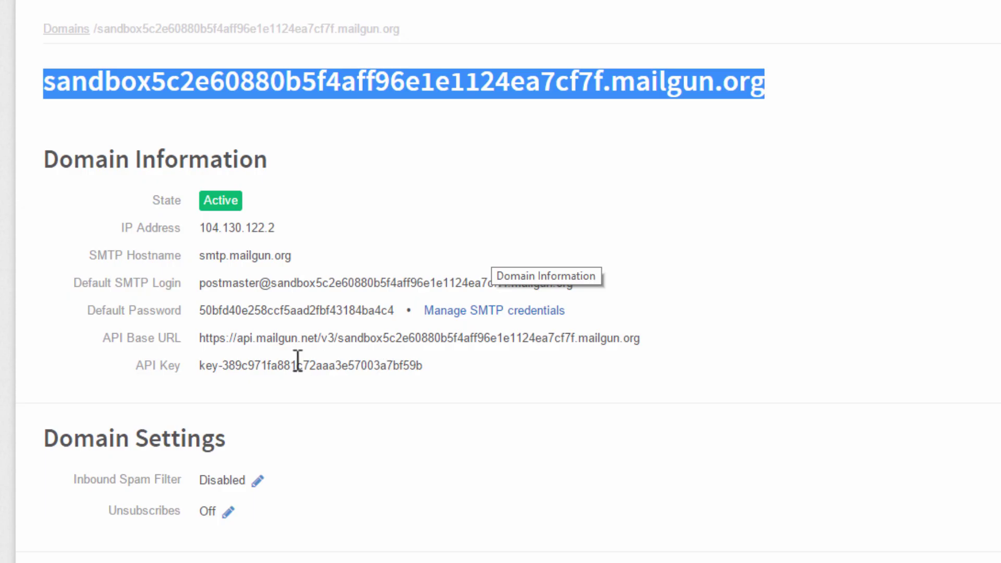
pyautogui.click(208, 391)
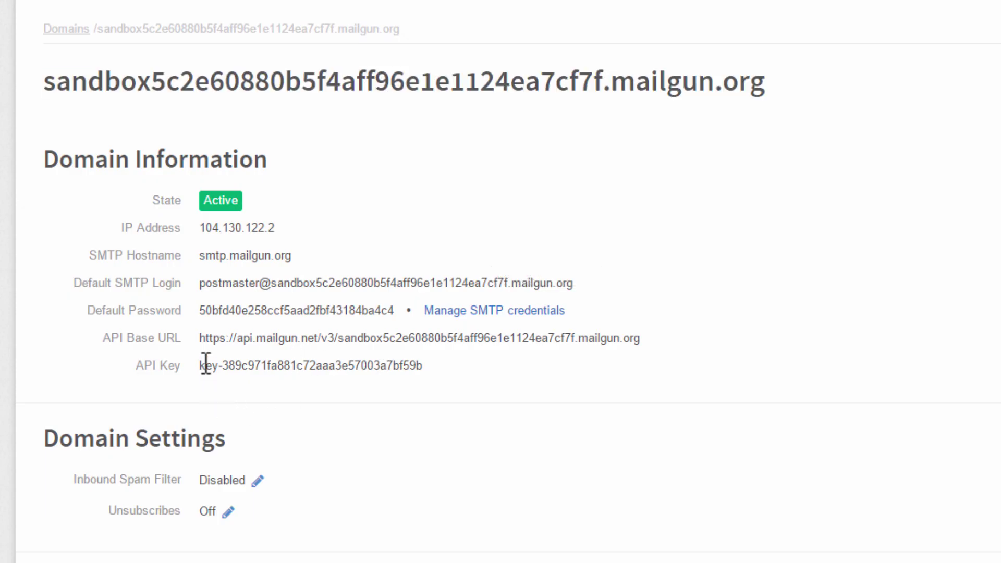
pyautogui.moveTo(200, 365); pyautogui.dragTo(425, 364)
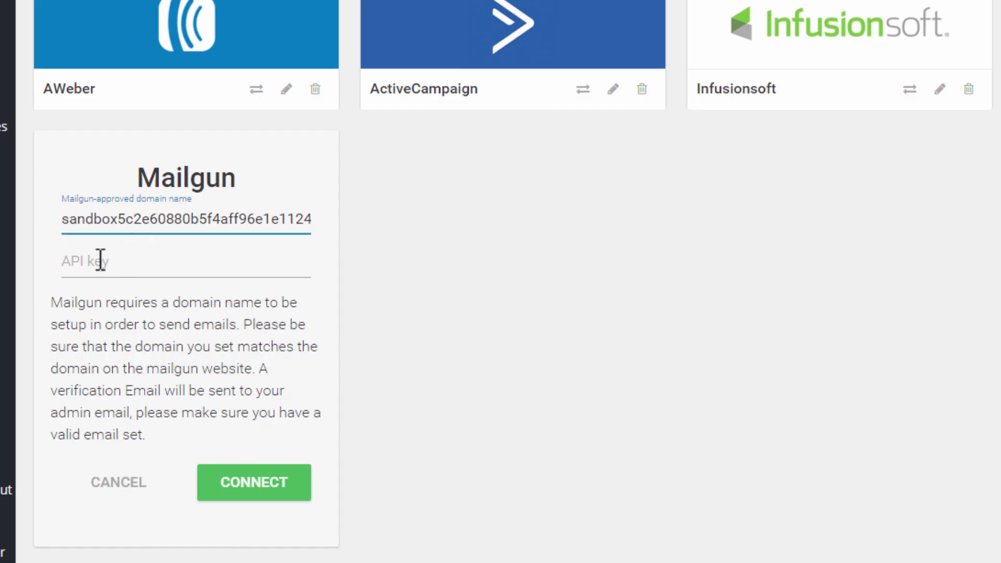
pyautogui.click(102, 262)
pyautogui.hotkey('ctrl', 'v')
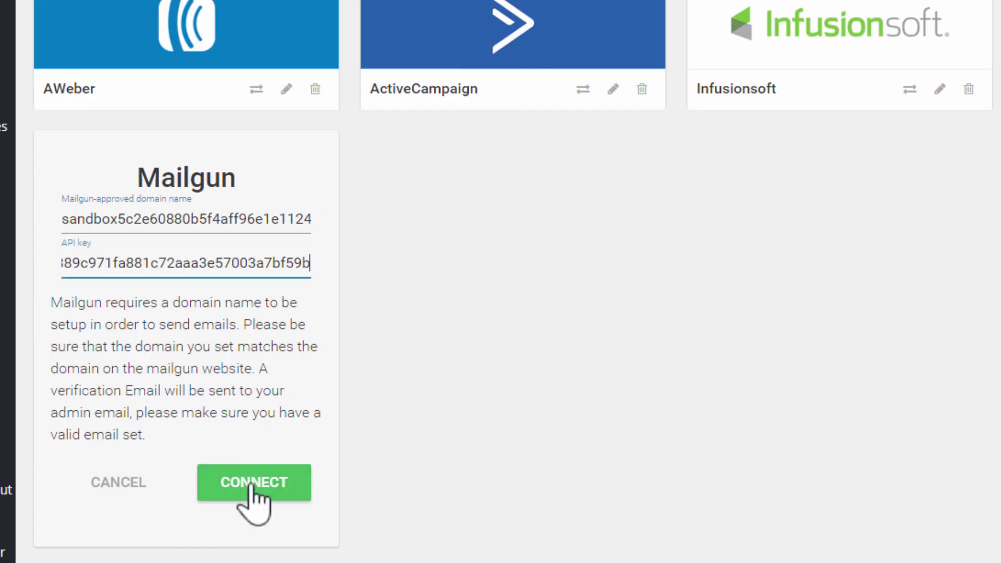
pyautogui.click(254, 483)
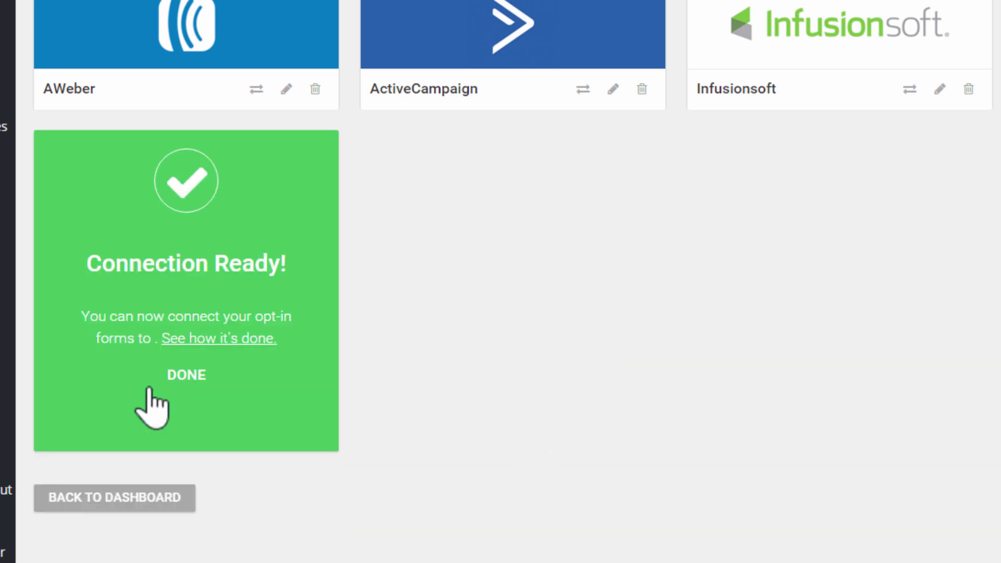
# - Confirm the Mailgun Connection Ready card with DONE
pyautogui.click(186, 379)
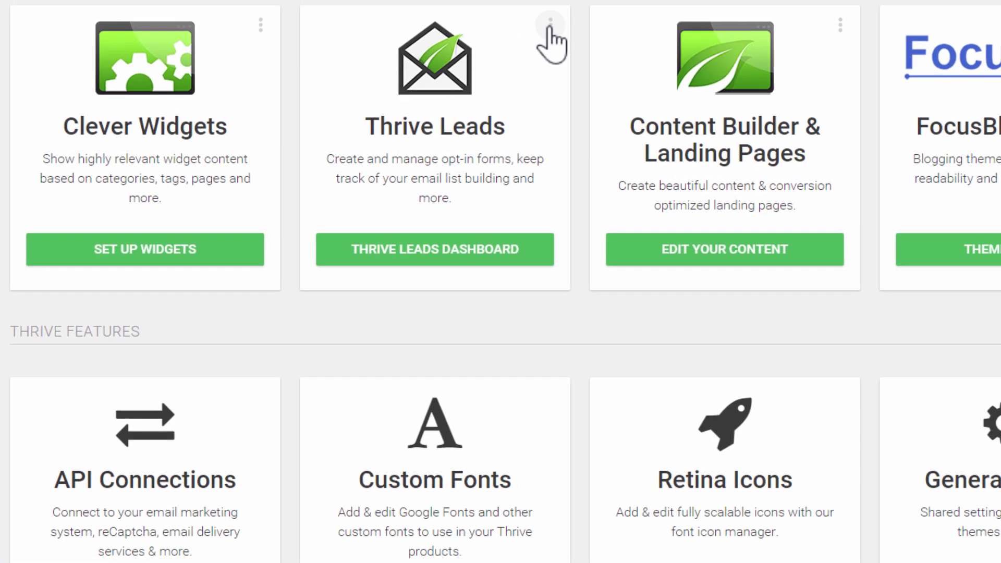
# - Go to Asset Delivery from the Thrive Leads card's three-dot menu
pyautogui.click(444, 53)
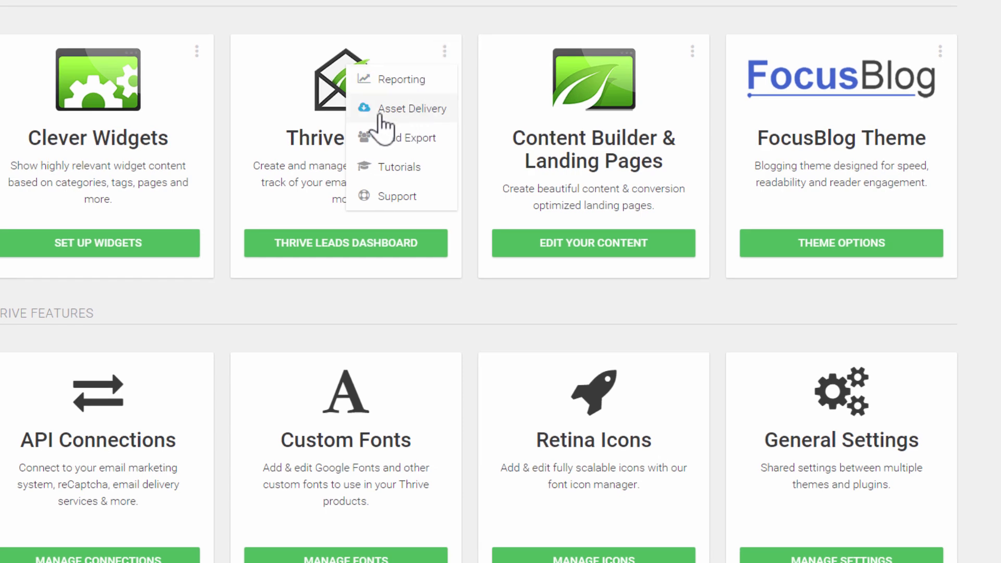
pyautogui.click(429, 114)
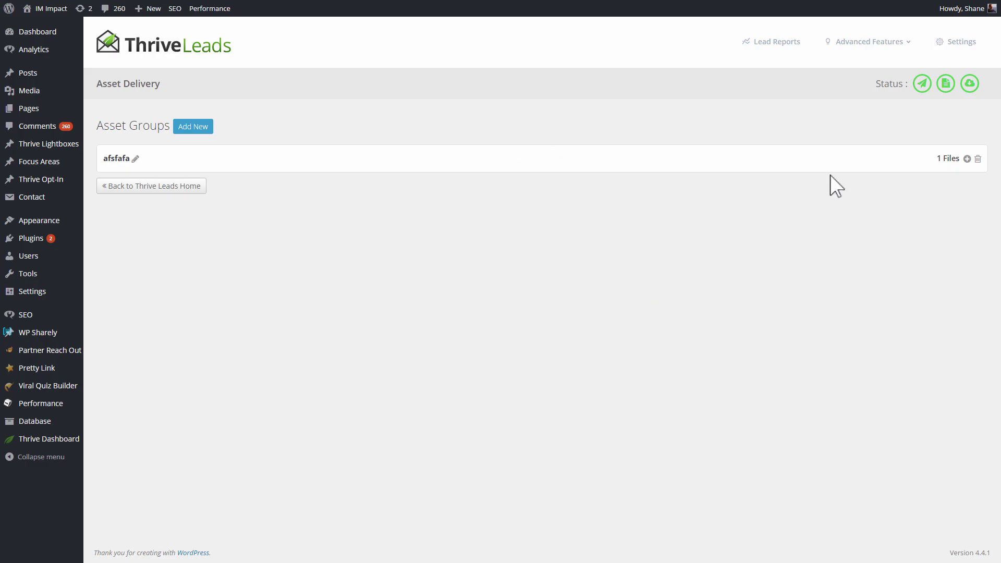
# - Turn Mailgun on in Email Delivery Setup, leaving Mandrill inactive
pyautogui.click(924, 84)
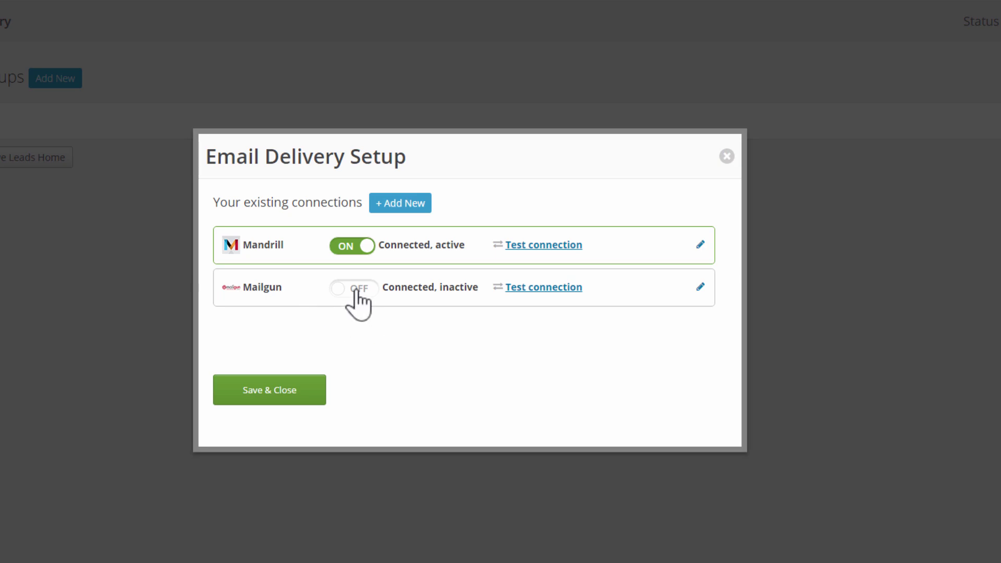
pyautogui.click(353, 294)
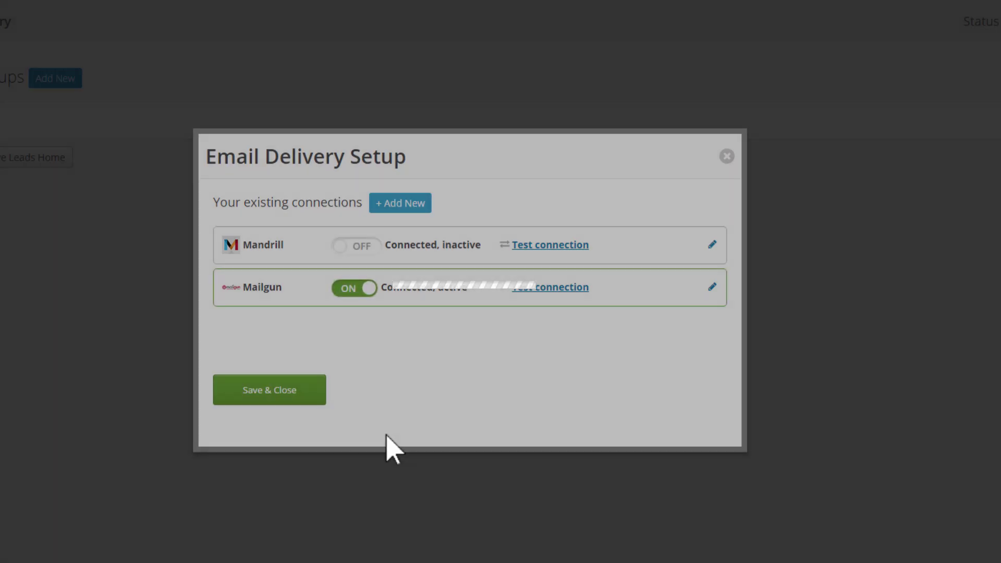